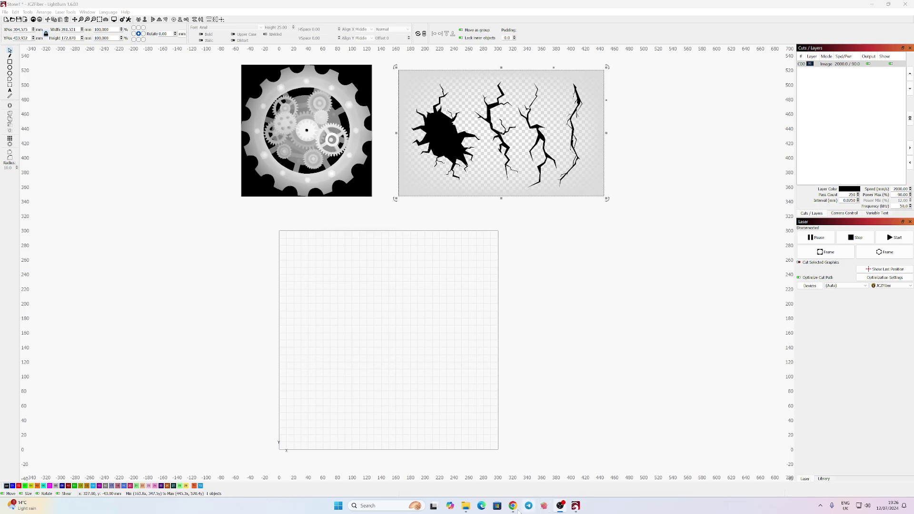
# Step: Bring up the Etsy listing for the Rustic Clock printable STL, priced £2.44
pyautogui.moveTo(512, 505)
pyautogui.click(551, 469)
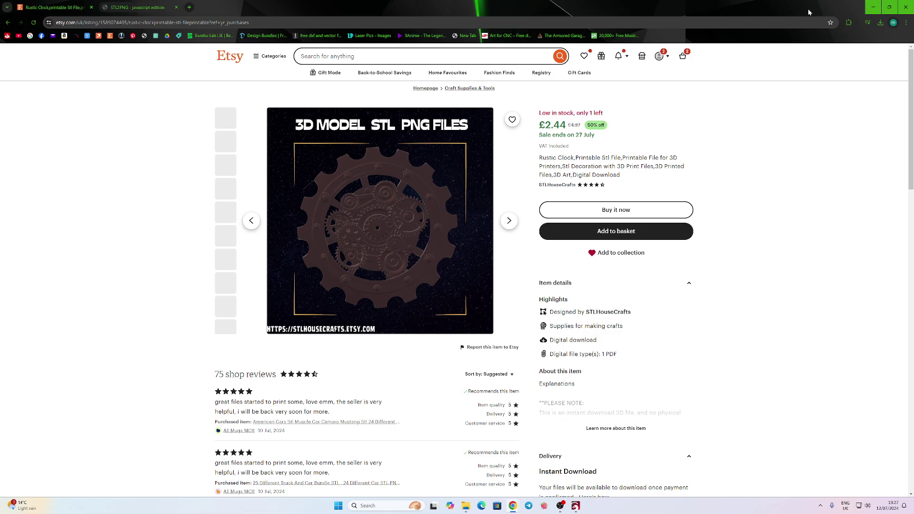
# Step: Open RUSTIC CLOCK.stl from the Desktop New folder in 3D Builder
pyautogui.click(465, 505)
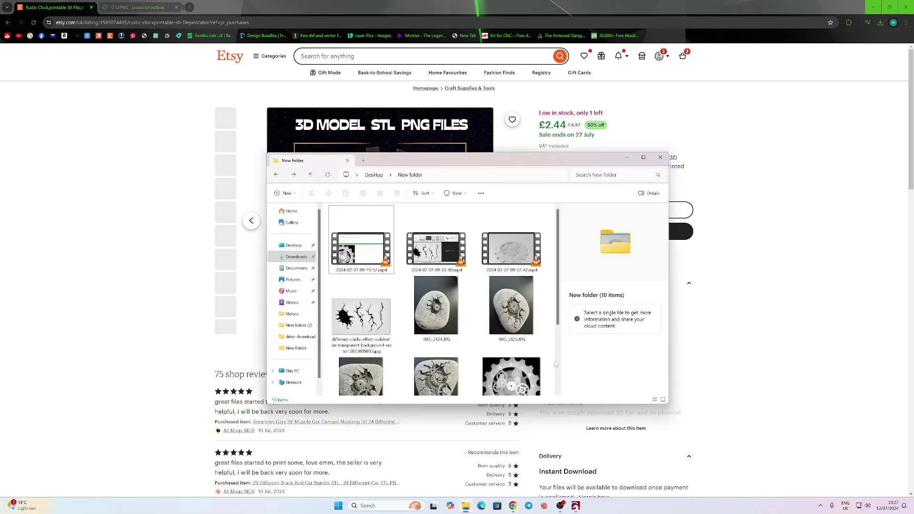
pyautogui.scroll(-2, 511, 376)
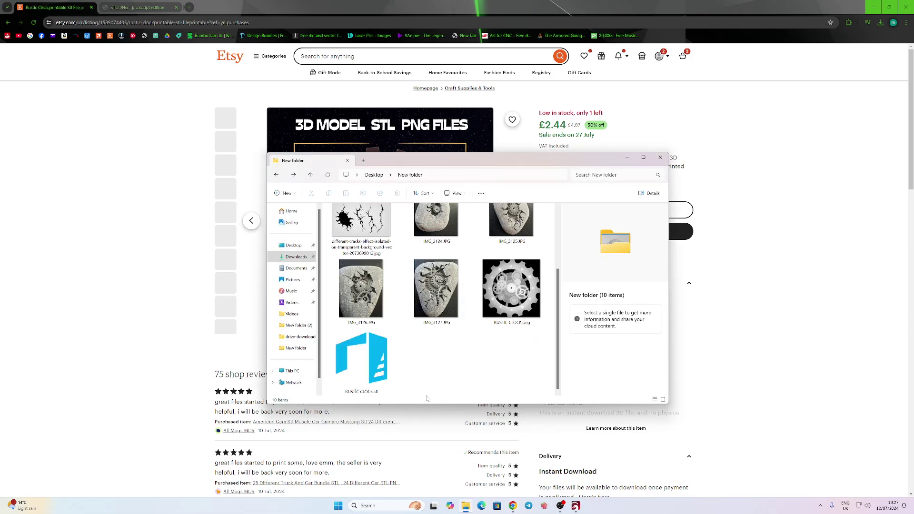
pyautogui.doubleClick(380, 372)
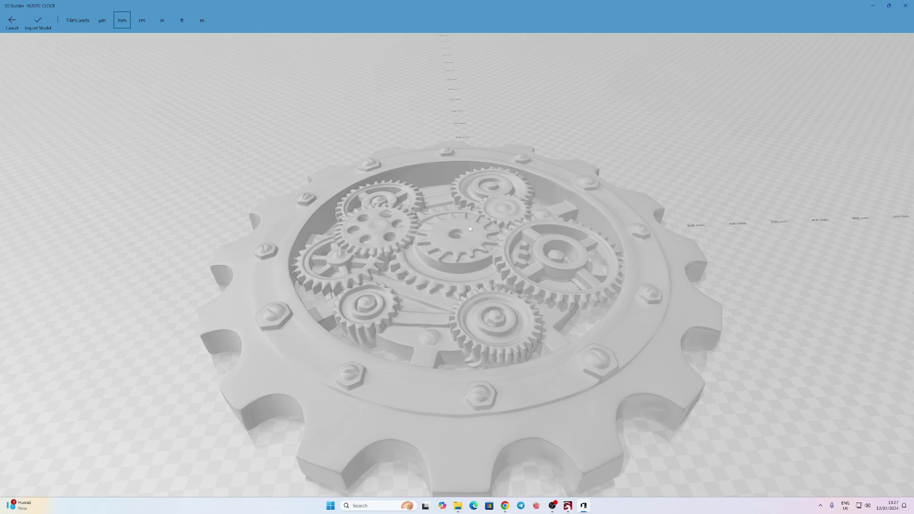
# Step: Tilt the view to look down on the gear clock, then return to the STL2PNG Converter page
pyautogui.moveTo(504, 208); pyautogui.dragTo(506, 223, button='right')
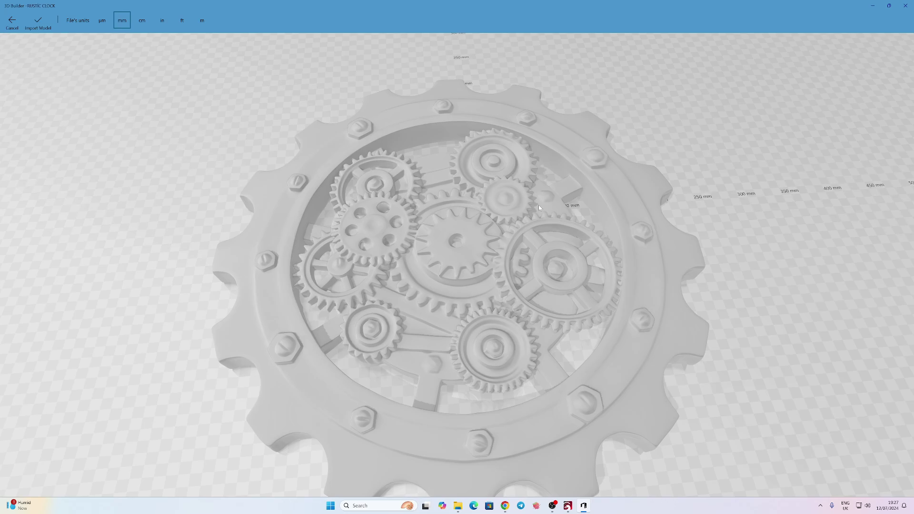
pyautogui.click(873, 5)
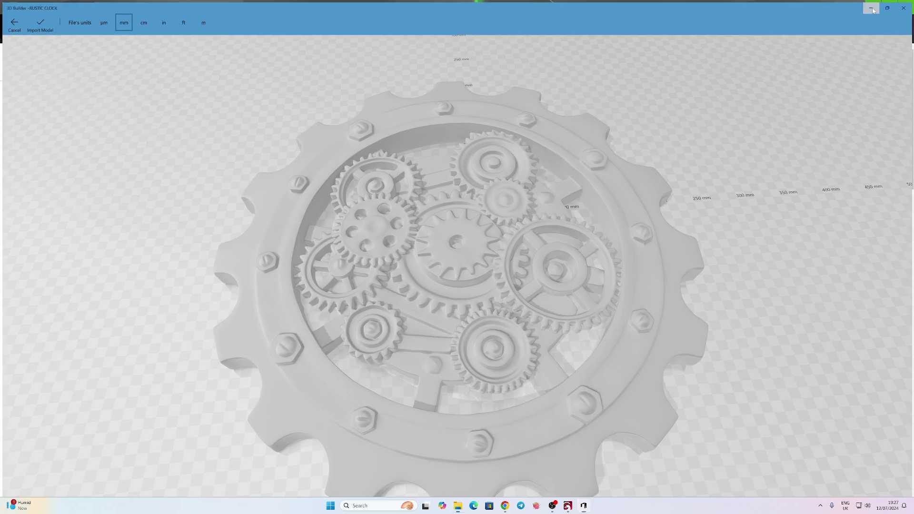
pyautogui.click(150, 10)
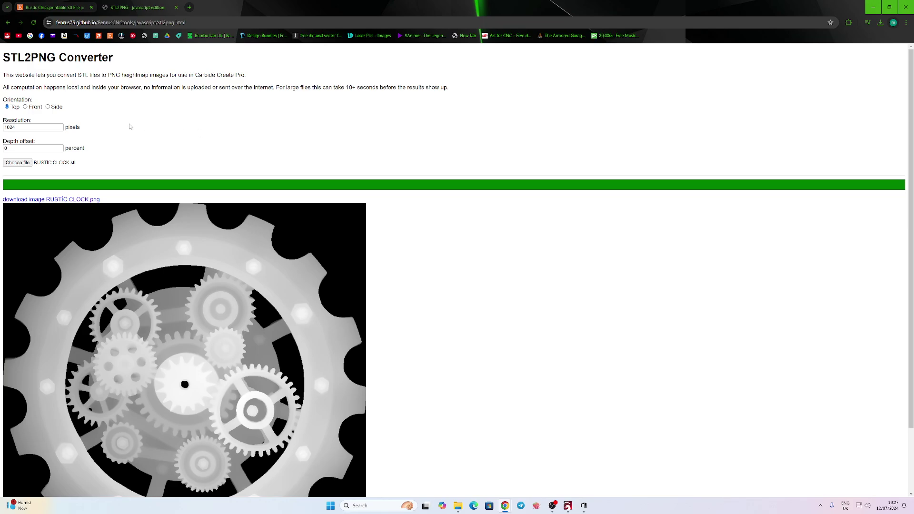
# Step: Cancel the file picker, then view RUSTIC CLOCK.png from the New folder and close Photoshop
pyautogui.click(20, 163)
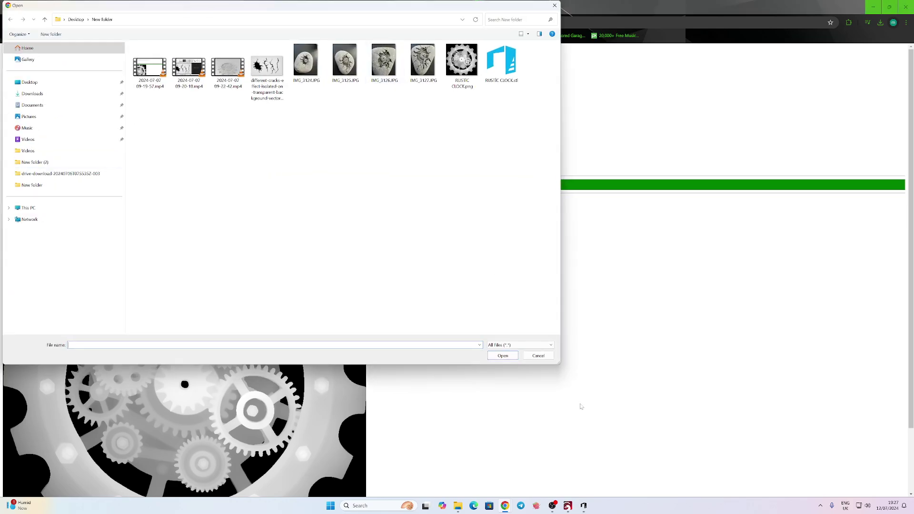
pyautogui.click(538, 355)
pyautogui.scroll(-2, 231, 264)
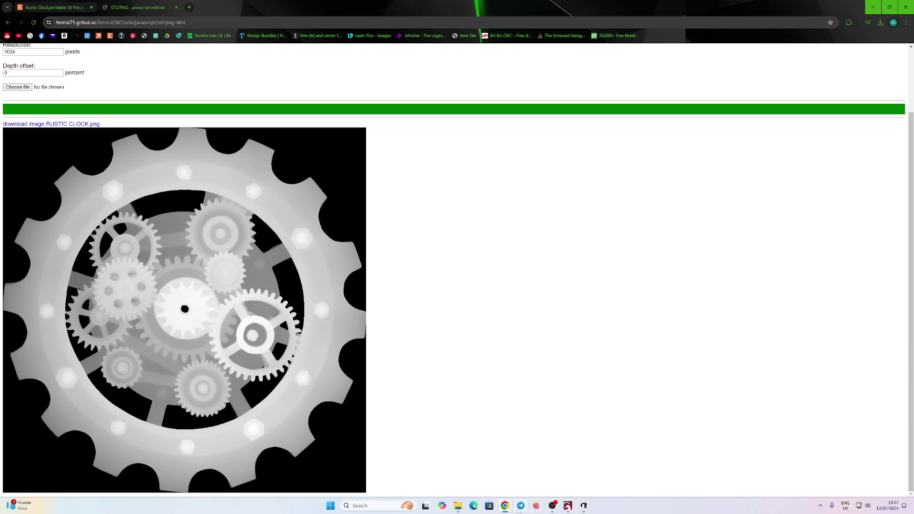
pyautogui.click(458, 506)
pyautogui.click(501, 303)
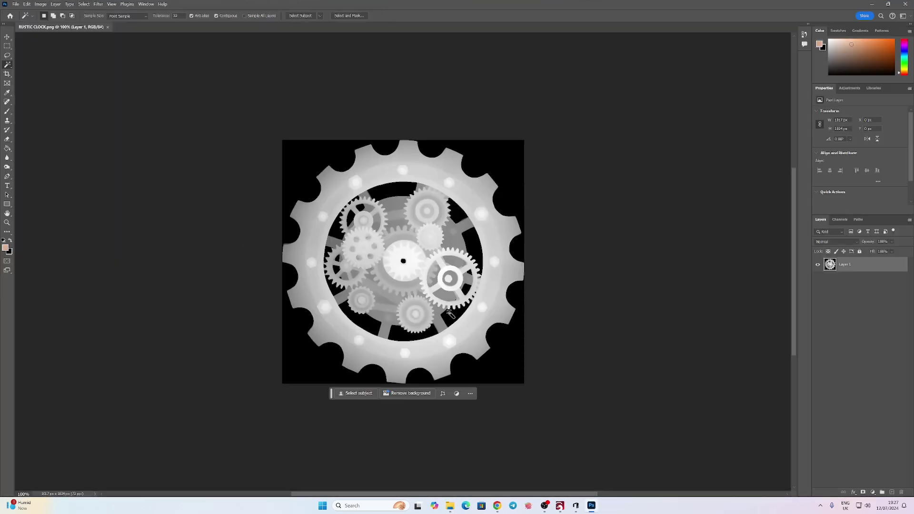
pyautogui.click(905, 4)
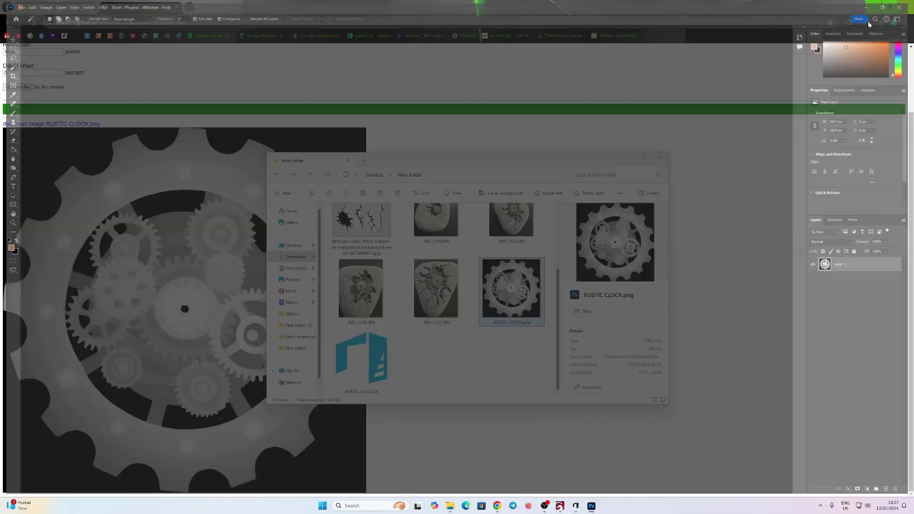
pyautogui.scroll(2, 481, 366)
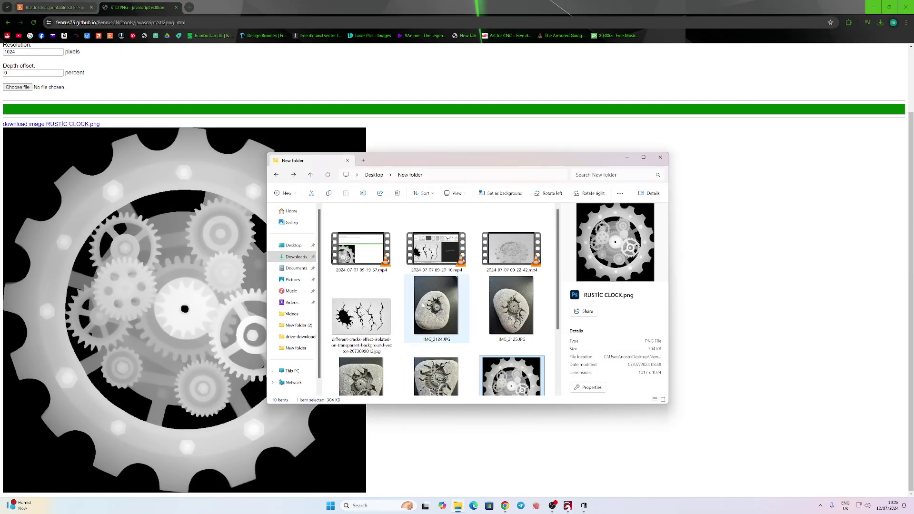
# Step: View the cracks-effect JPG from the New folder in Photos, then return to LightBurn
pyautogui.scroll(-2, 455, 334)
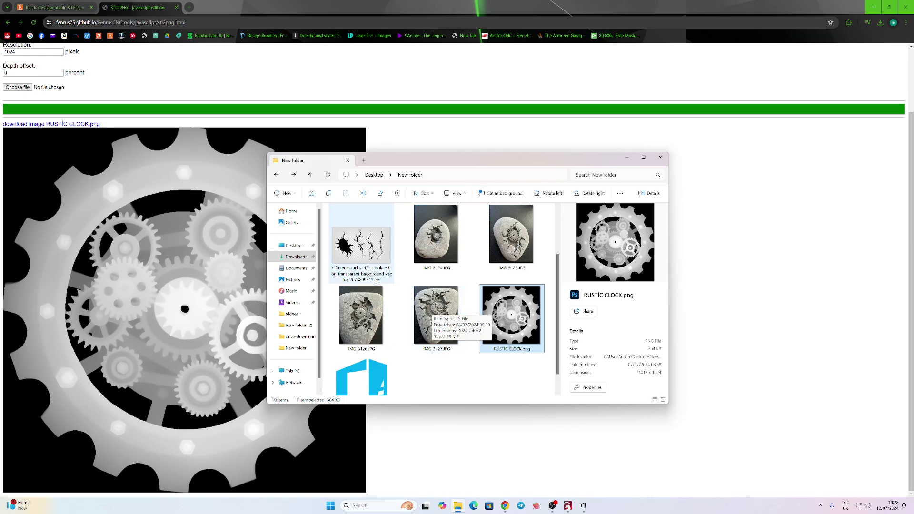
pyautogui.scroll(1, 373, 259)
pyautogui.doubleClick(381, 300)
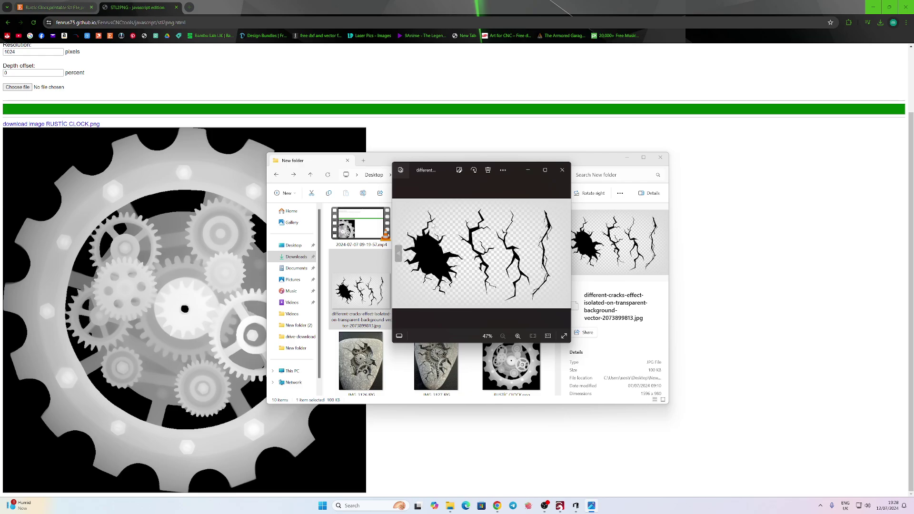
pyautogui.click(563, 170)
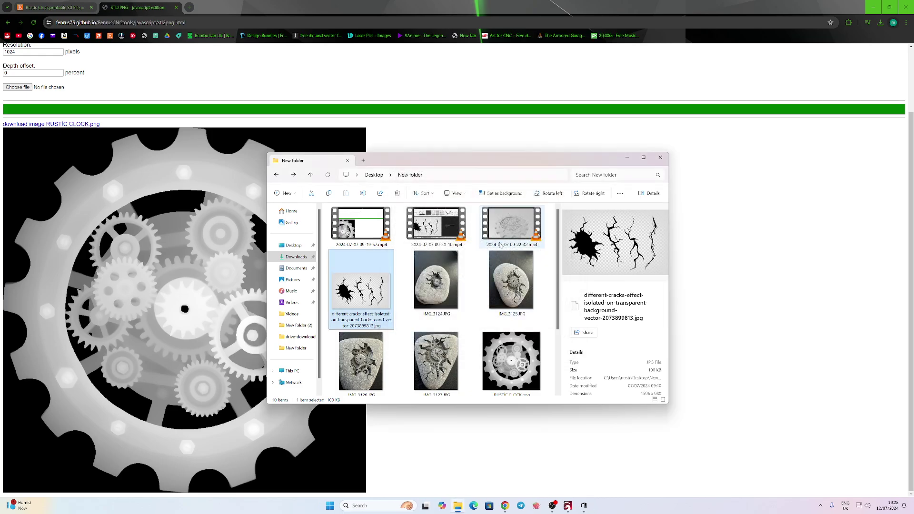
pyautogui.click(568, 506)
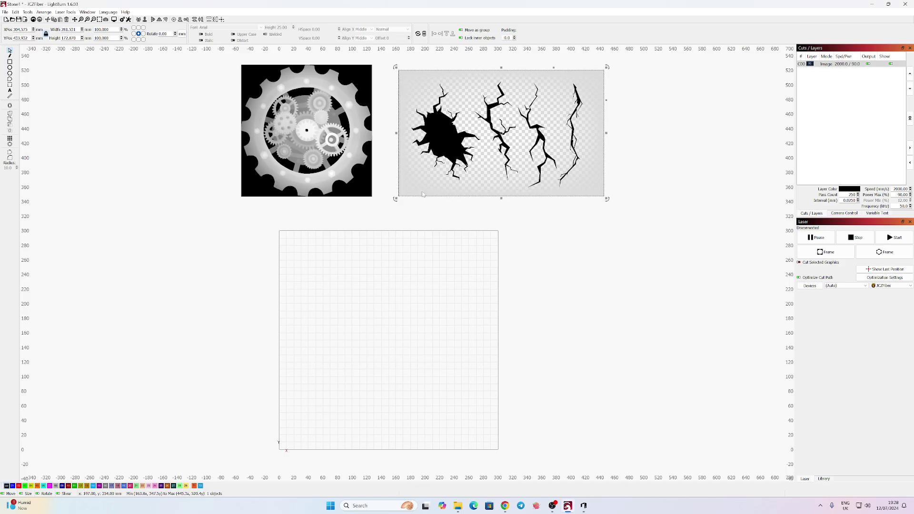
# Step: Nudge the cracks image slightly and trace it into vector outlines on a new Fill layer
pyautogui.click(296, 137)
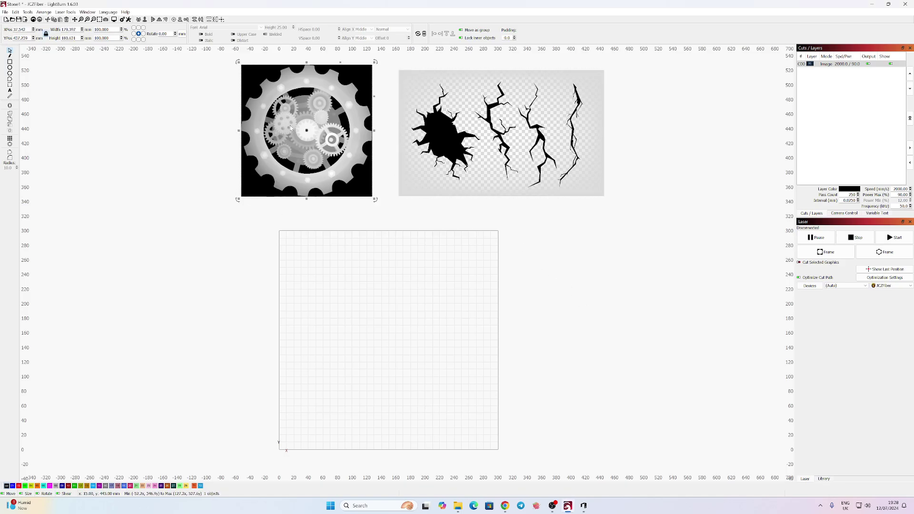
pyautogui.moveTo(452, 133); pyautogui.dragTo(472, 138)
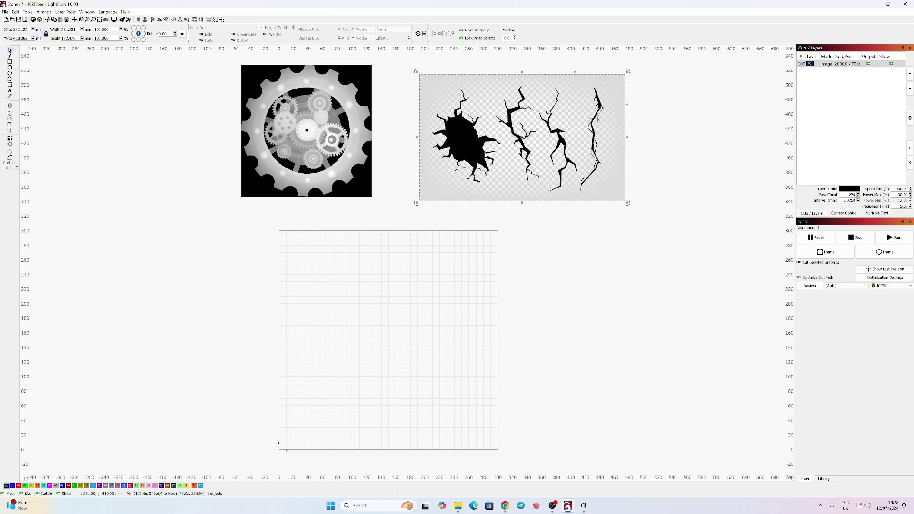
pyautogui.rightClick(459, 143)
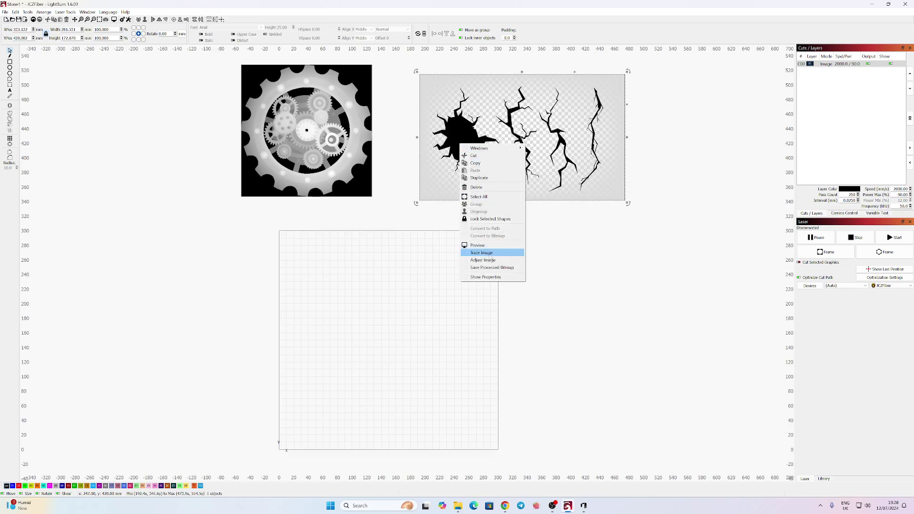
pyautogui.click(492, 252)
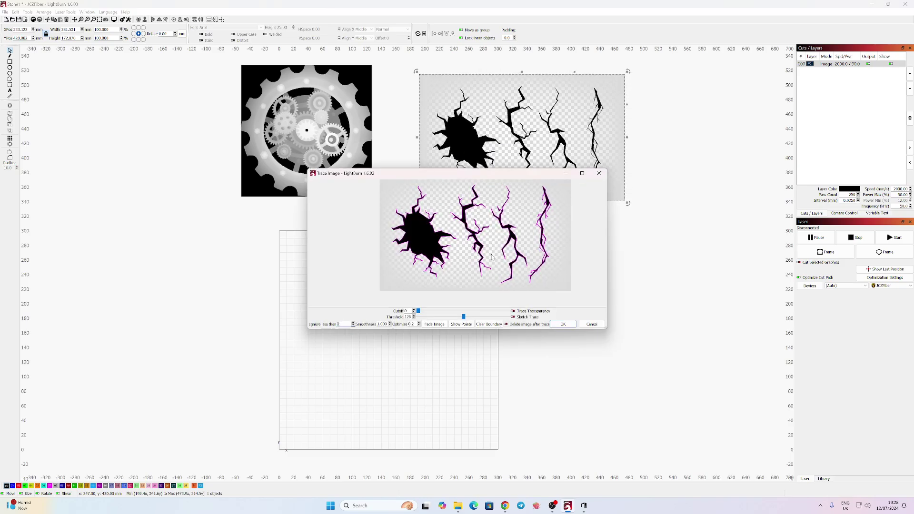
pyautogui.click(564, 326)
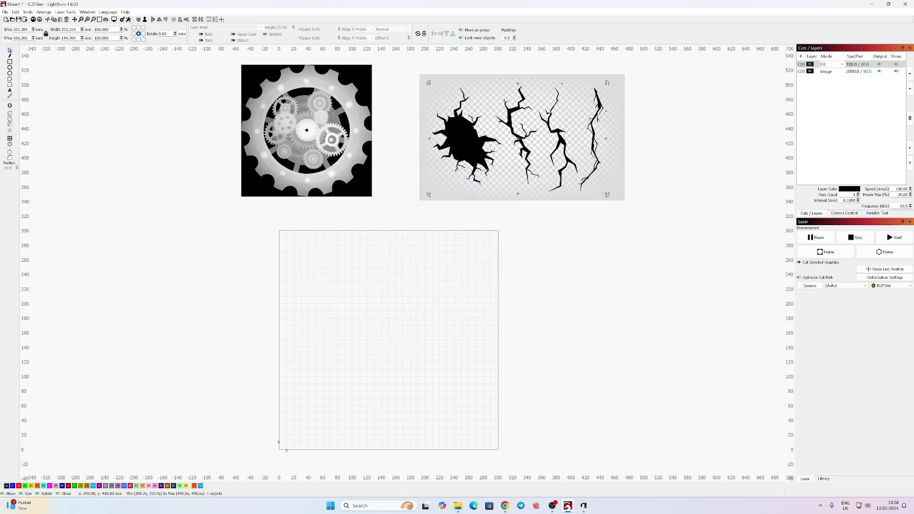
# Step: Move the traced crack outline off the picture and delete the original cracks bitmap
pyautogui.moveTo(517, 141); pyautogui.dragTo(623, 333)
pyautogui.click(498, 163)
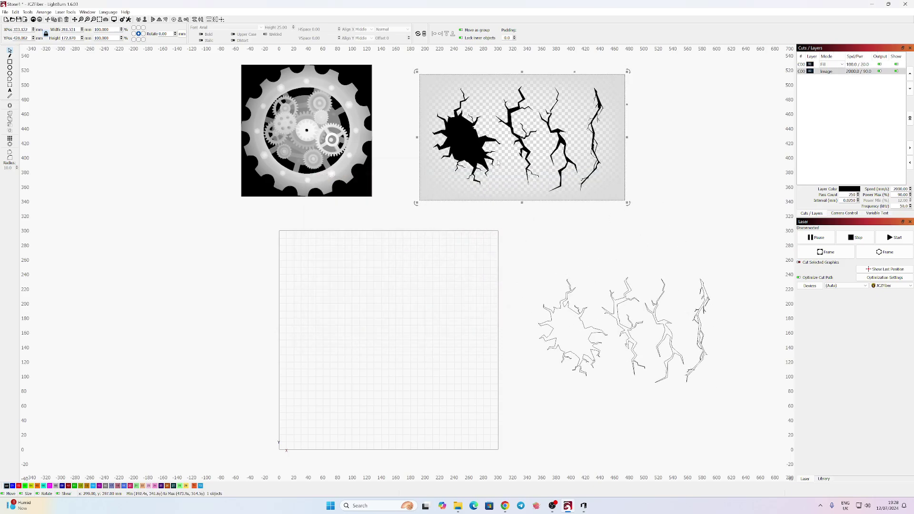
pyautogui.press('Delete')
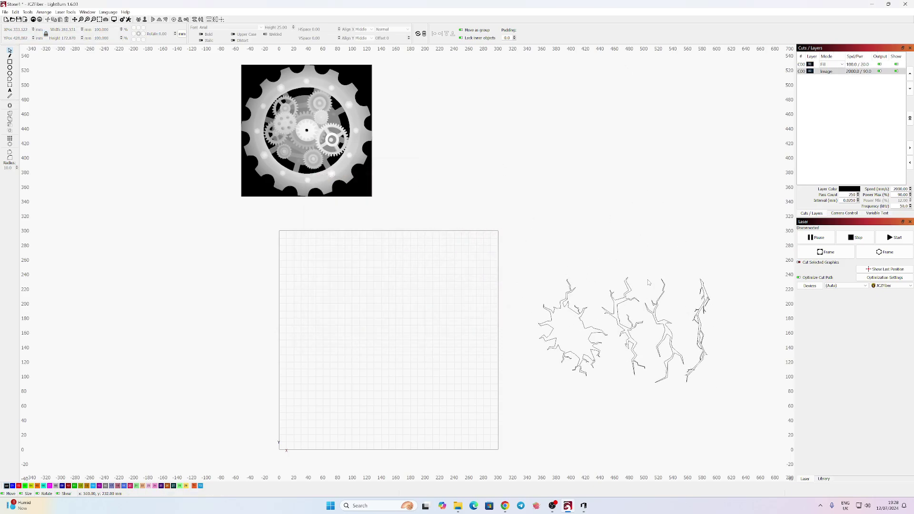
# Step: Ungroup the traced cracks, move the left crack beside the gear image, and delete the other pieces
pyautogui.click(580, 316)
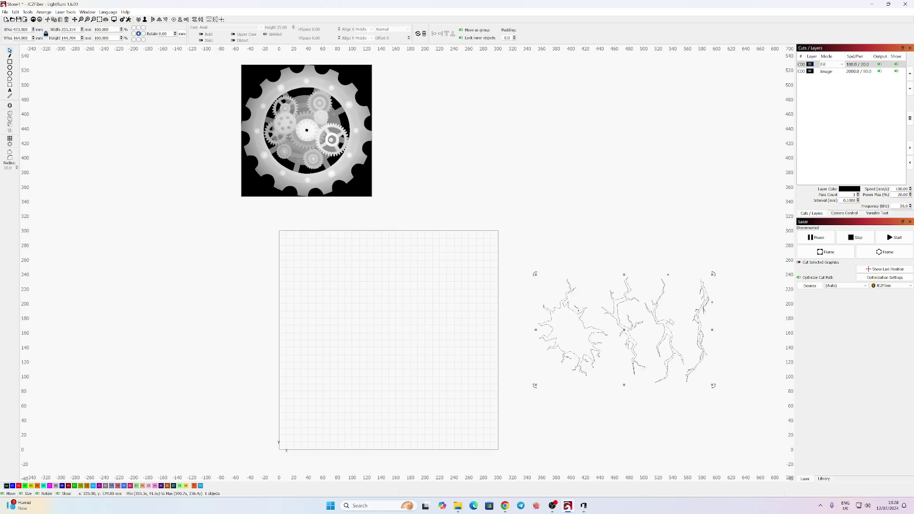
pyautogui.rightClick(570, 310)
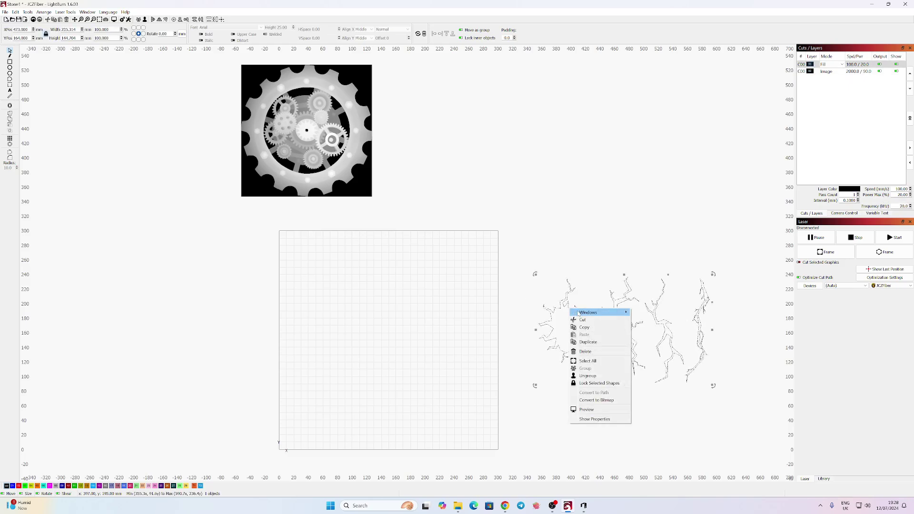
pyautogui.click(595, 376)
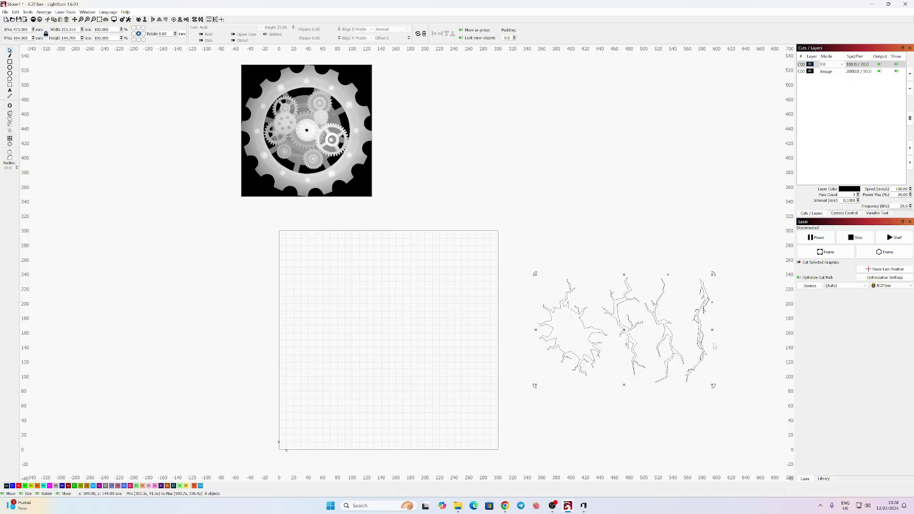
pyautogui.click(583, 327)
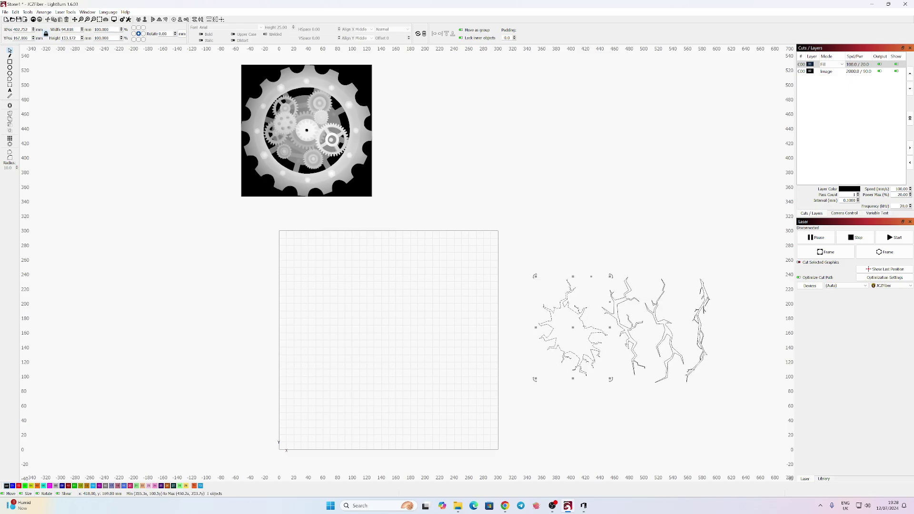
pyautogui.moveTo(578, 332); pyautogui.dragTo(534, 166)
pyautogui.moveTo(586, 271); pyautogui.dragTo(749, 415)
pyautogui.press('Delete')
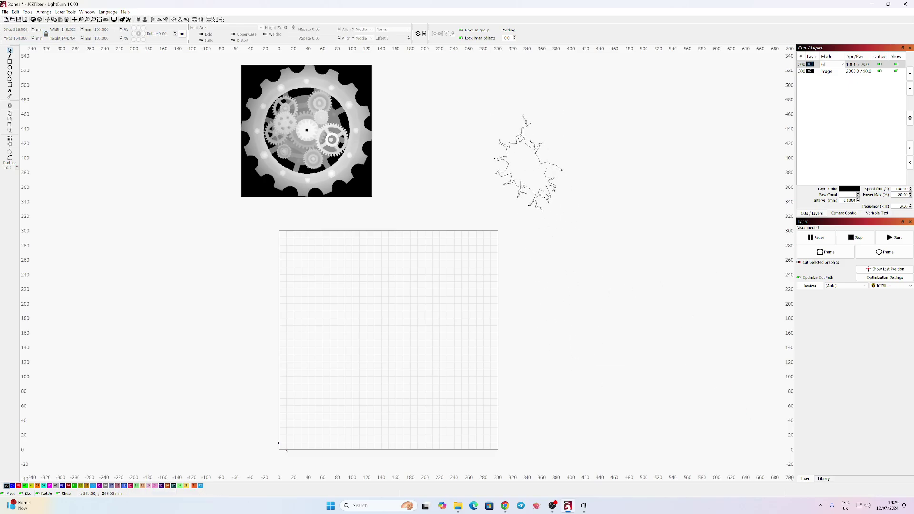
pyautogui.click(511, 188)
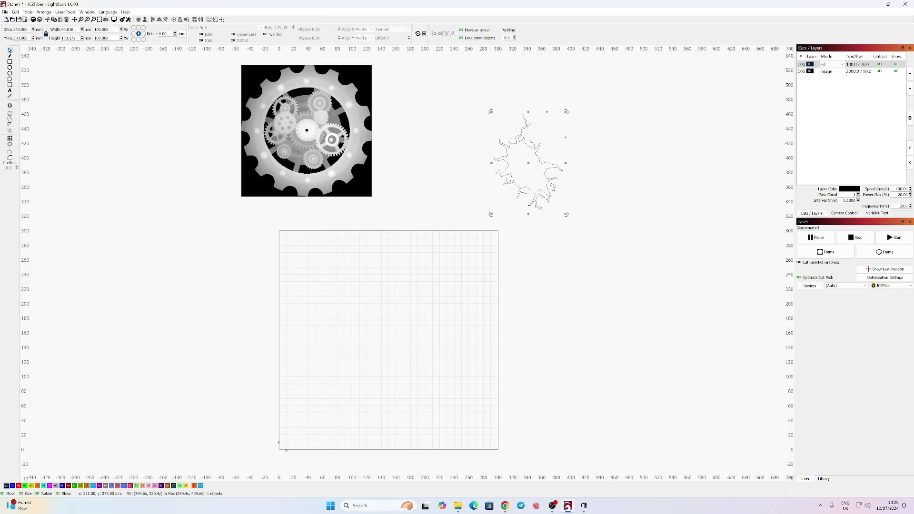
# Step: Shift the crack outline slightly left and assign it to the T1 Tool layer
pyautogui.moveTo(524, 164)
pyautogui.mouseDown()
pyautogui.moveTo(307, 136)
pyautogui.moveTo(517, 163)
pyautogui.mouseUp()
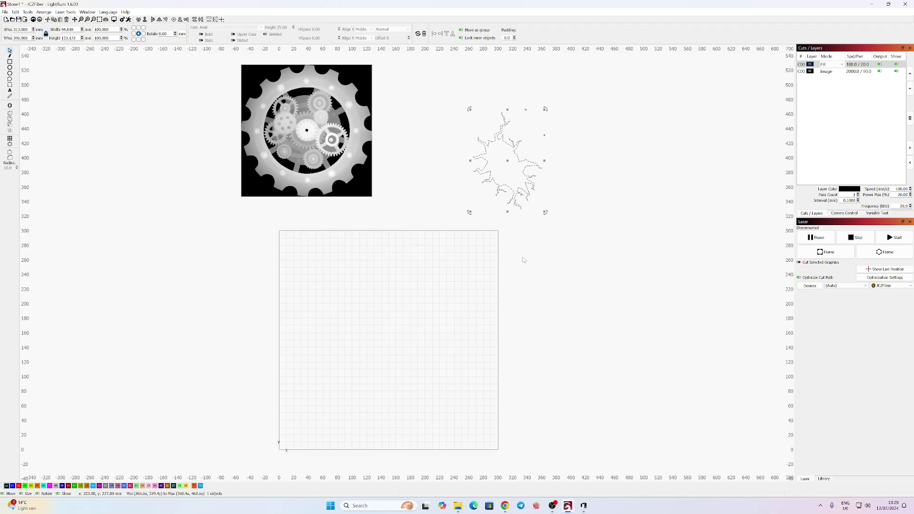
pyautogui.click(195, 485)
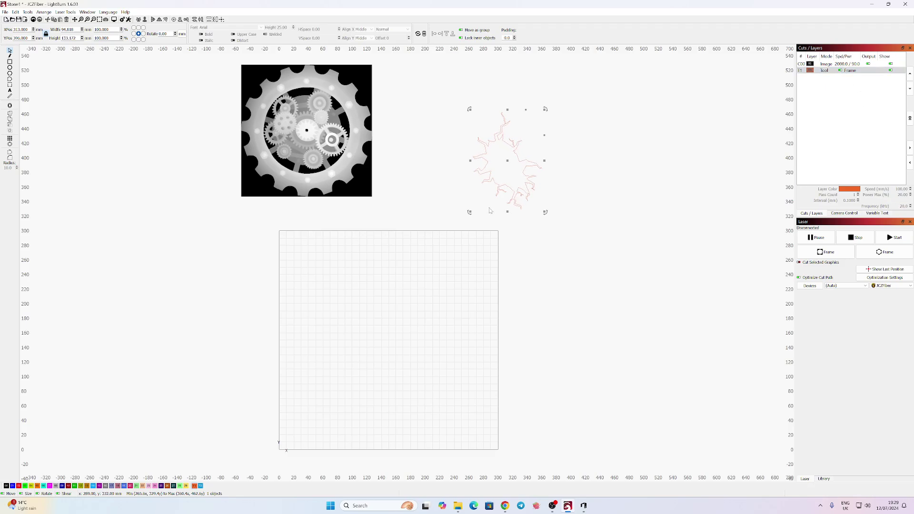
# Step: Place the crack outline over the gear image and apply it as a mask to the image
pyautogui.moveTo(498, 179); pyautogui.dragTo(371, 333)
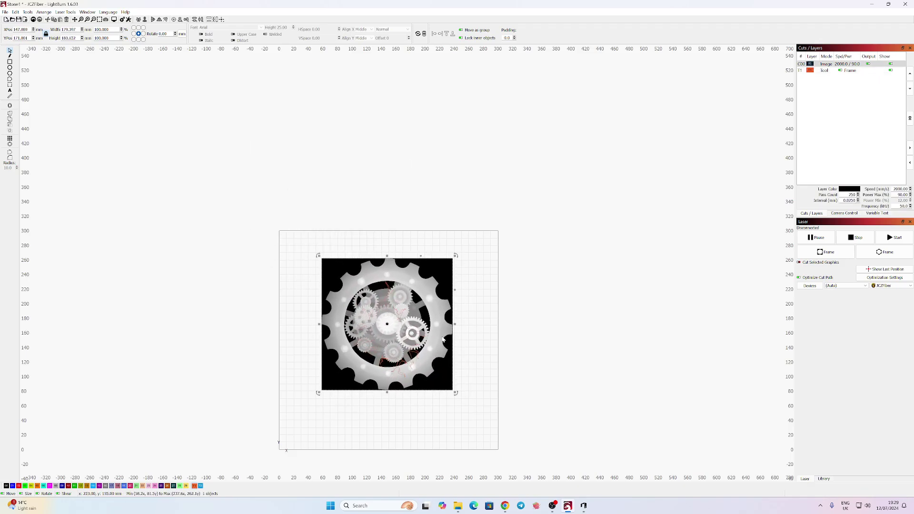
pyautogui.moveTo(303, 228); pyautogui.dragTo(515, 420)
pyautogui.rightClick(434, 318)
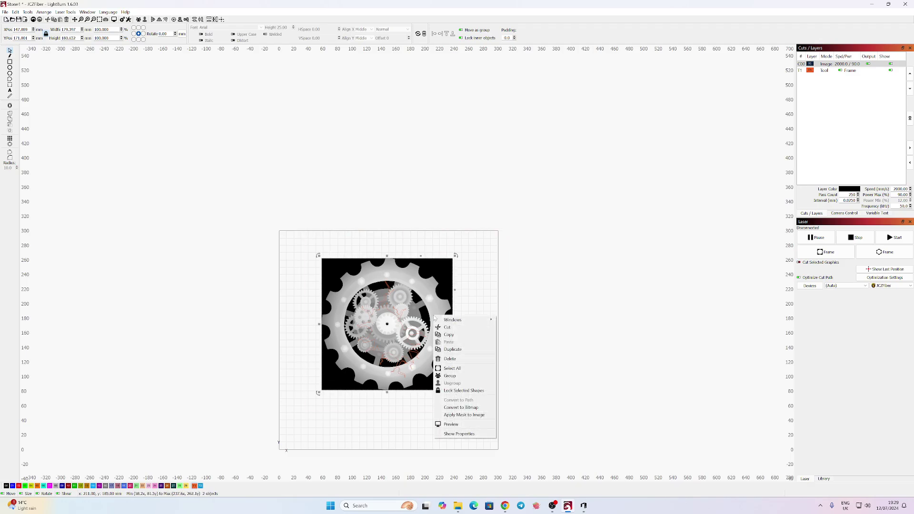
pyautogui.click(464, 414)
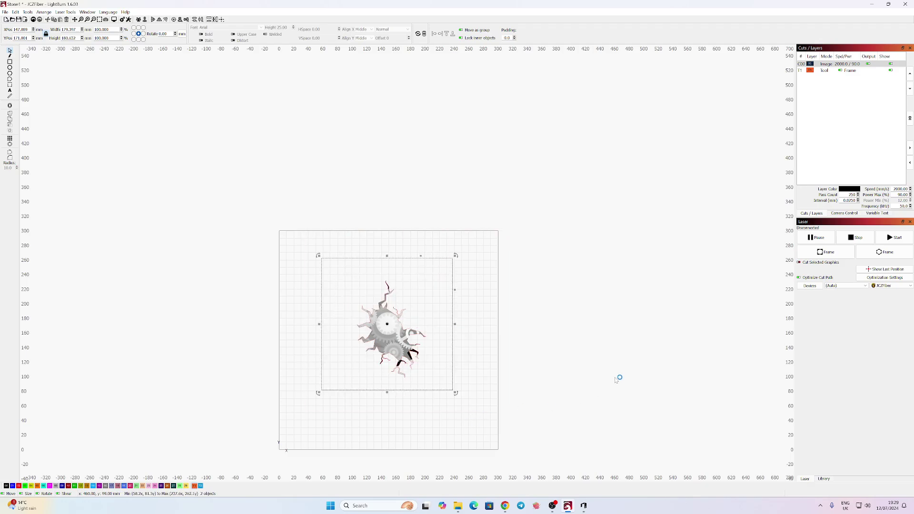
# Step: Scale the masked gear image to about 191 mm wide and centre it on the work area
pyautogui.click(391, 327)
pyautogui.moveTo(394, 332); pyautogui.dragTo(392, 332)
pyautogui.moveTo(457, 402); pyautogui.dragTo(500, 444)
pyautogui.moveTo(396, 345); pyautogui.dragTo(381, 331)
pyautogui.moveTo(487, 429); pyautogui.dragTo(449, 392)
pyautogui.moveTo(390, 342); pyautogui.dragTo(399, 353)
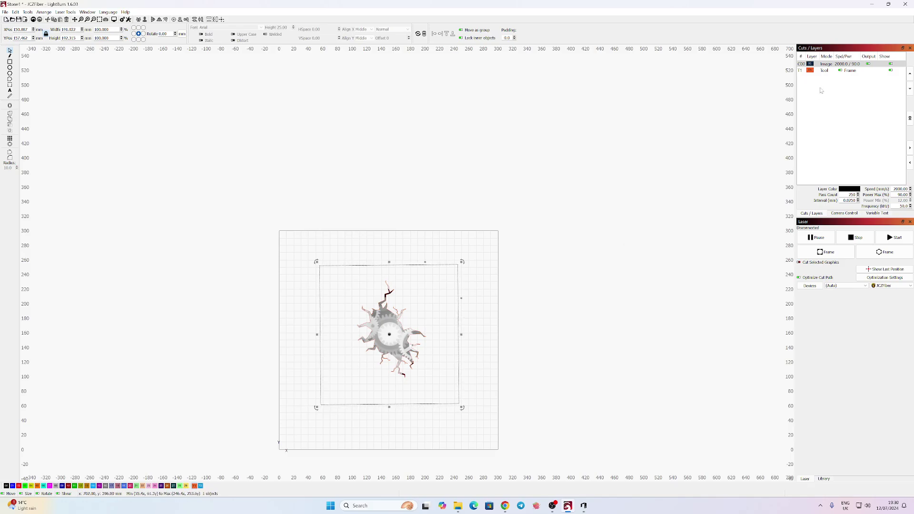
# Step: Set image layer C00 to 3D Sliced mode with 200 passes at 2000 speed and 90% max power
pyautogui.doubleClick(838, 64)
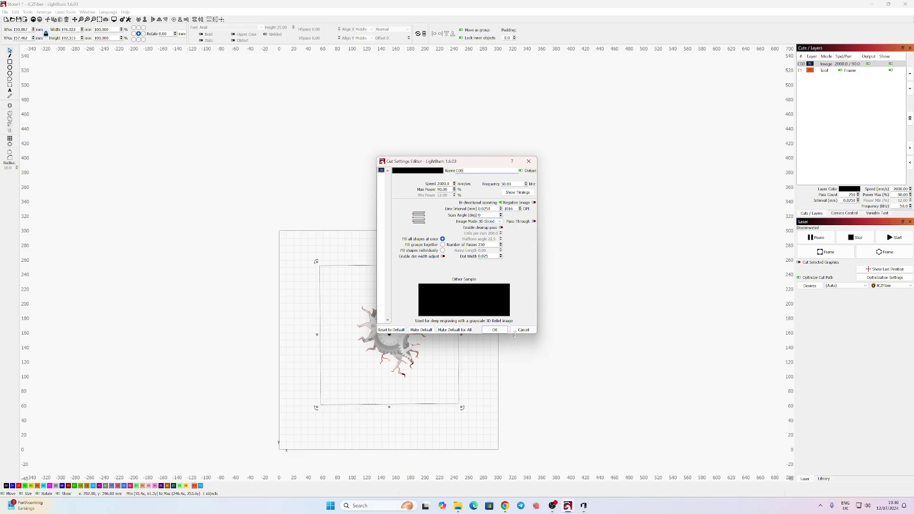
pyautogui.click(494, 330)
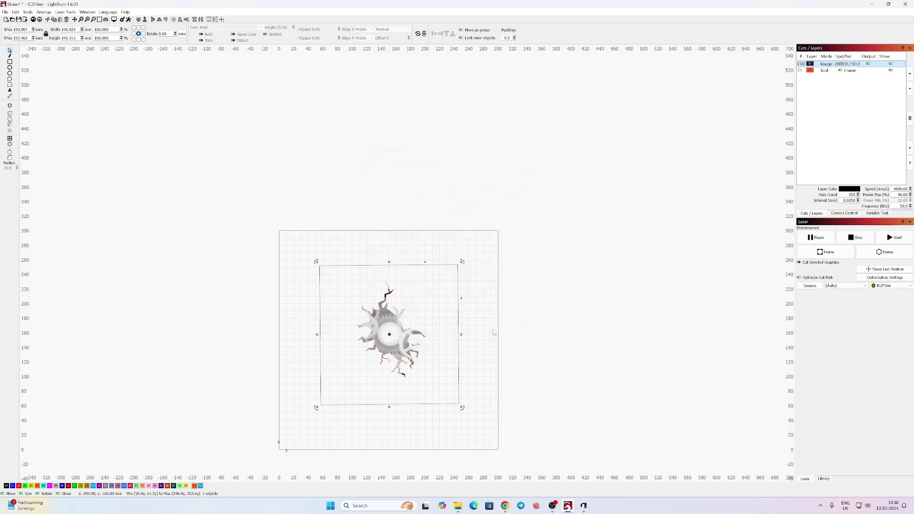